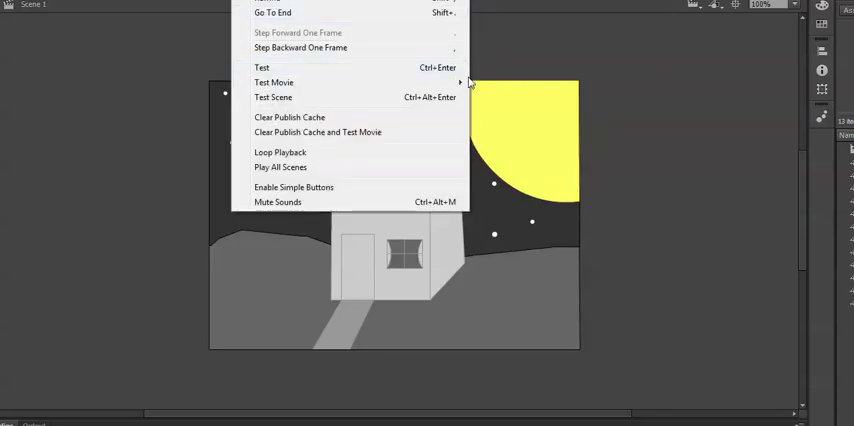
Step: Play the test movie to watch the jack-o'-lantern sprout green vine legs under the moon
mouse_move(274, 82)
left_click(520, 85)
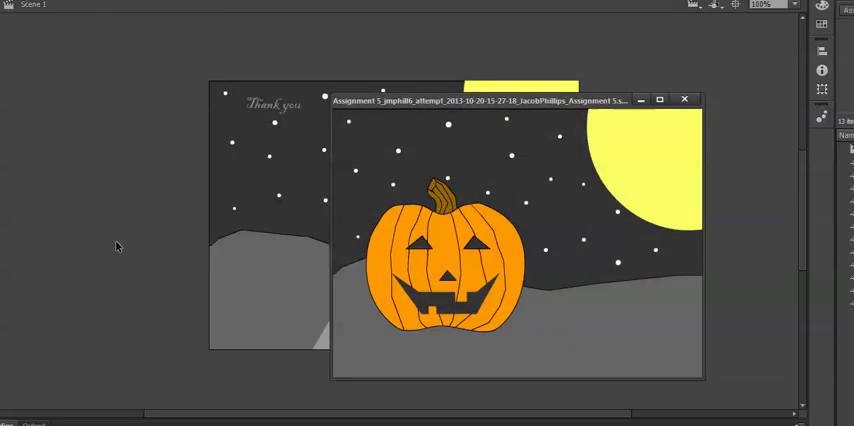